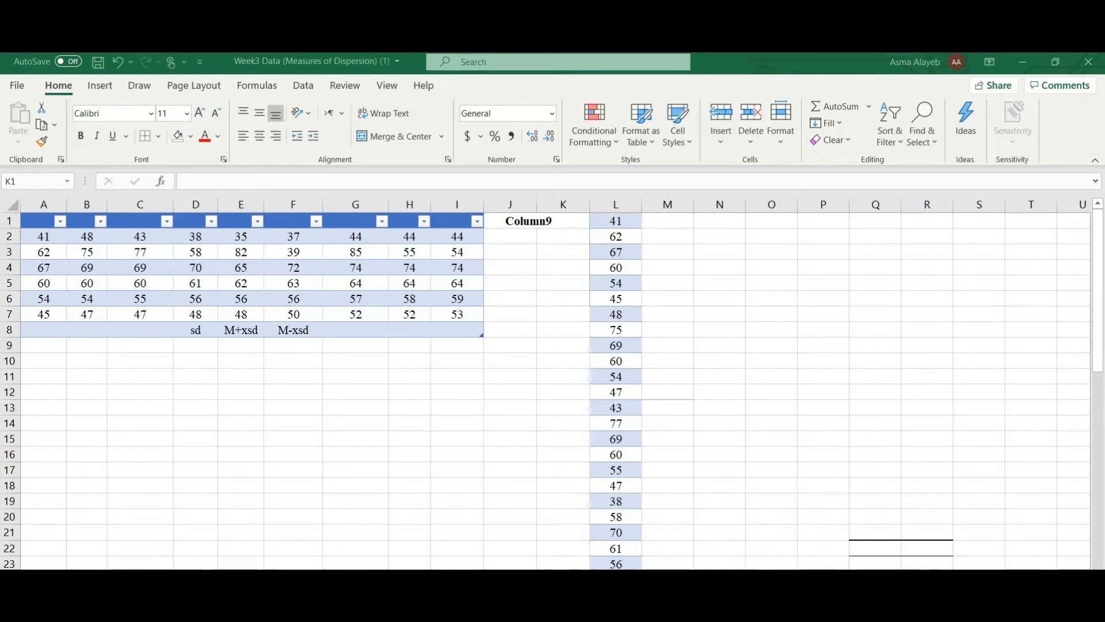
Enable the Analysis ToolPak add-in through the Excel Add-ins manager.
left_click(304, 85)
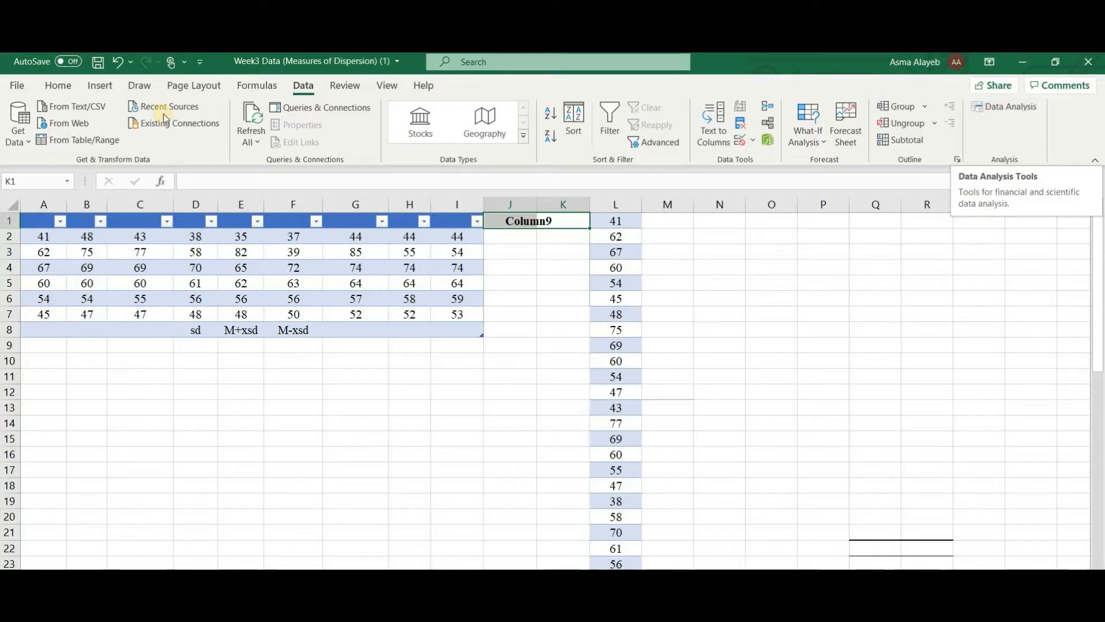
left_click(17, 85)
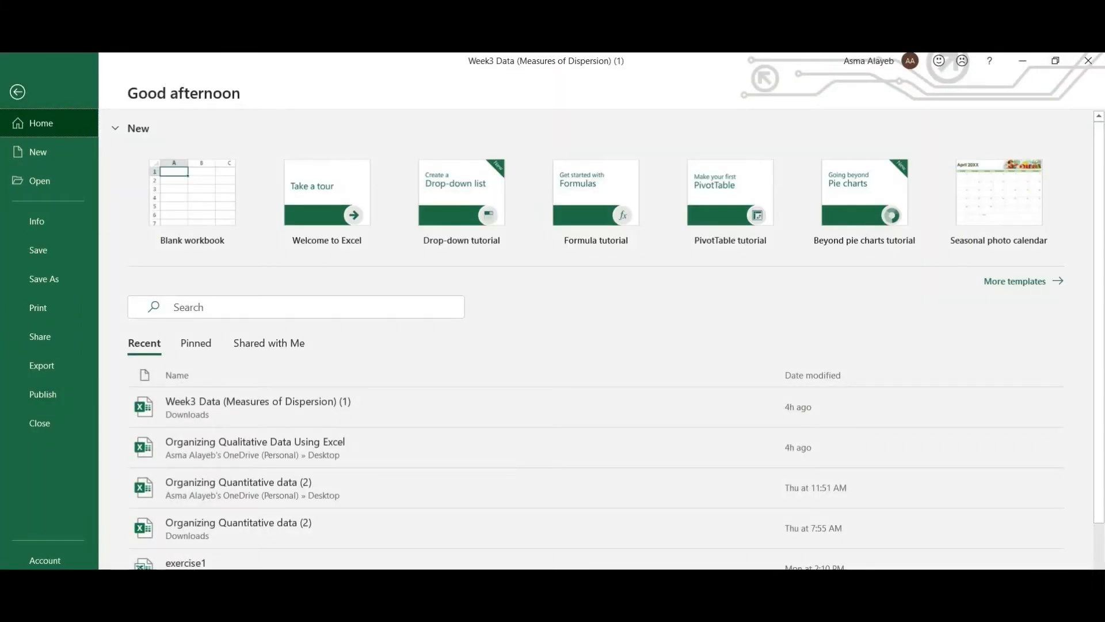
left_click(44, 618)
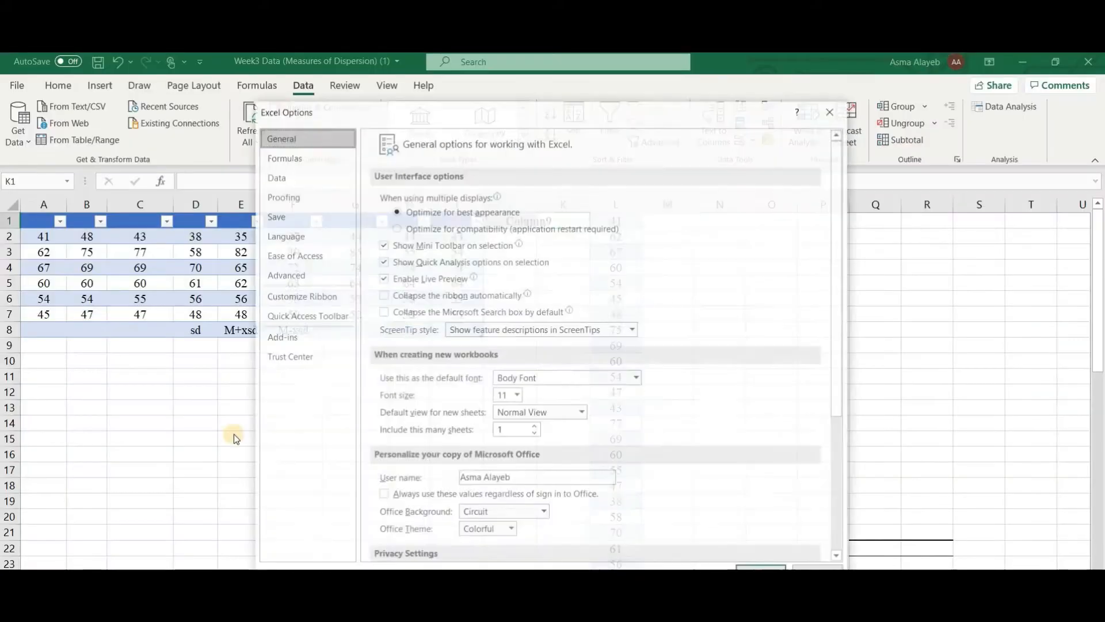
left_click(299, 343)
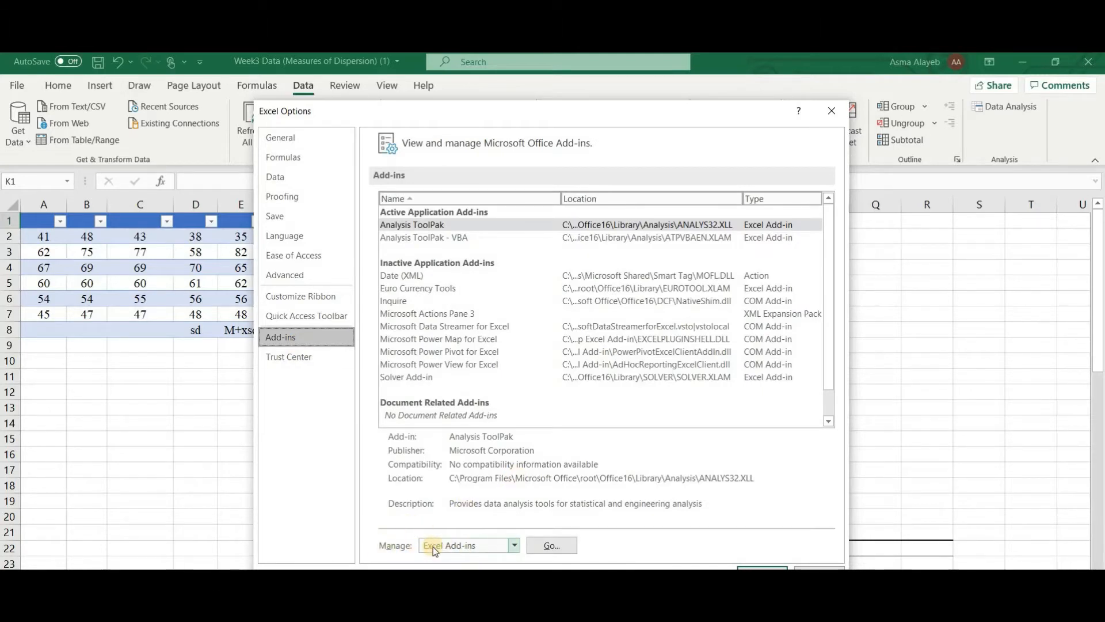
left_click(558, 544)
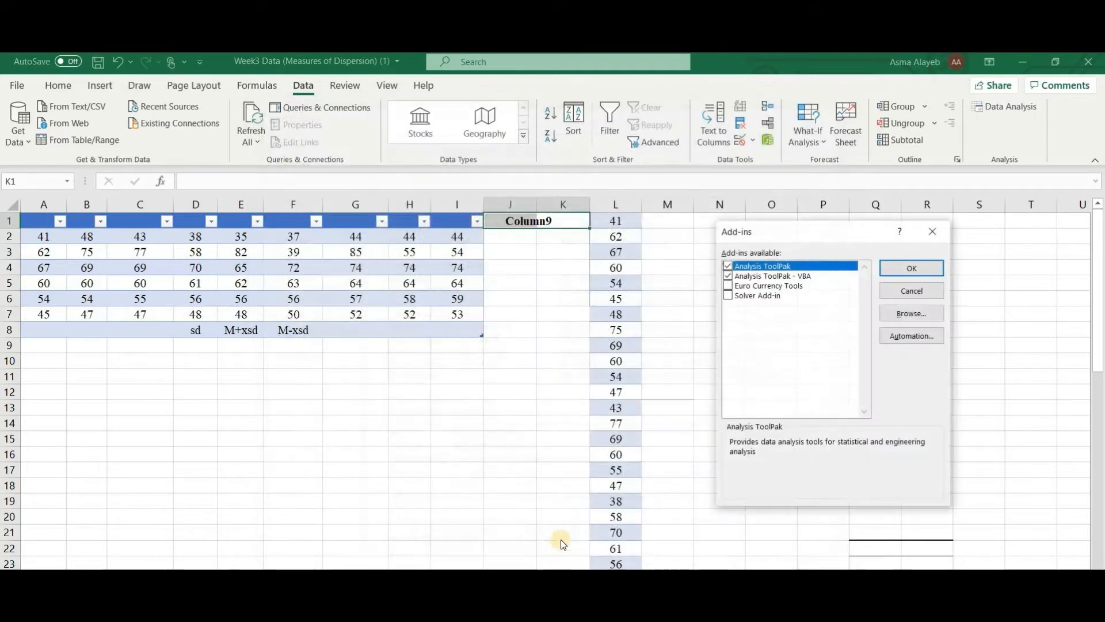
left_click(728, 266)
left_click(911, 270)
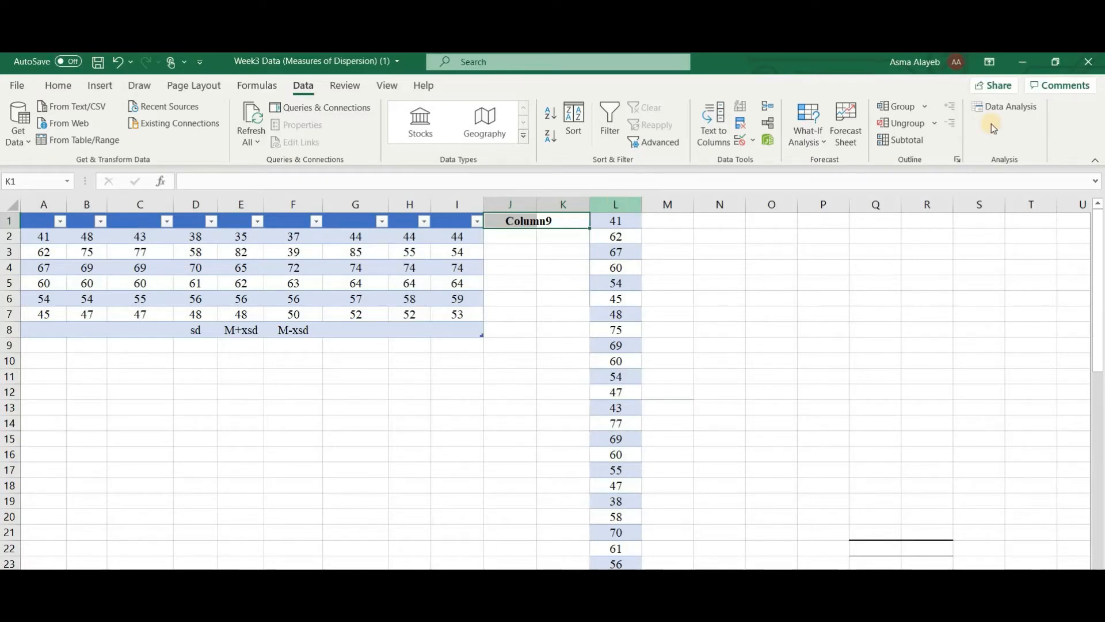
Start a Descriptive Statistics analysis with the whole of column L ($L:$L) as the input range.
left_click(1013, 107)
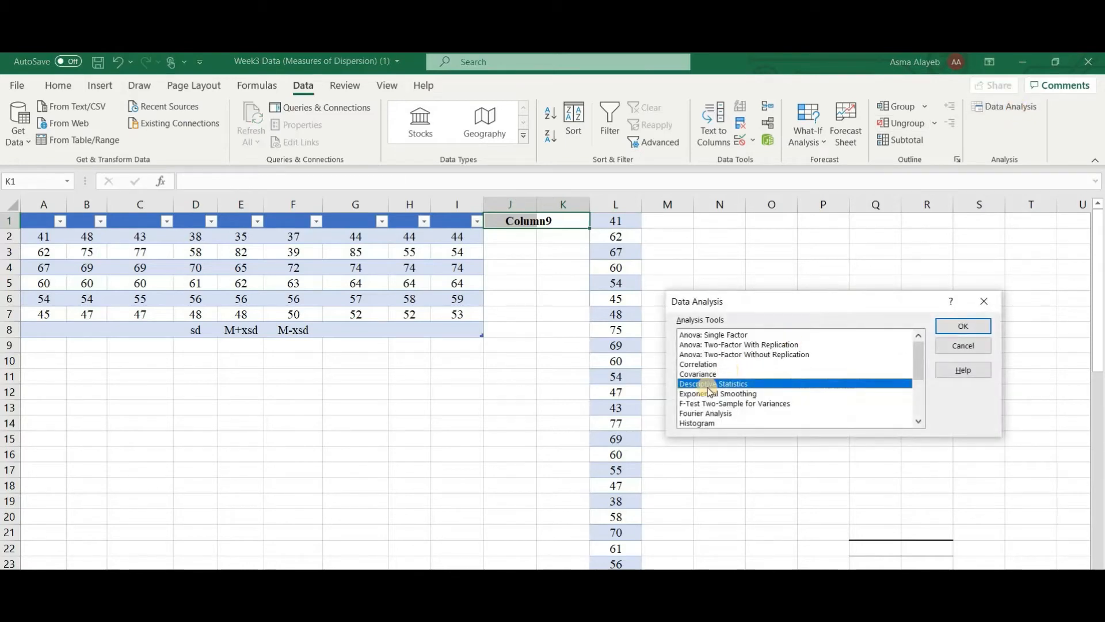
left_click(961, 328)
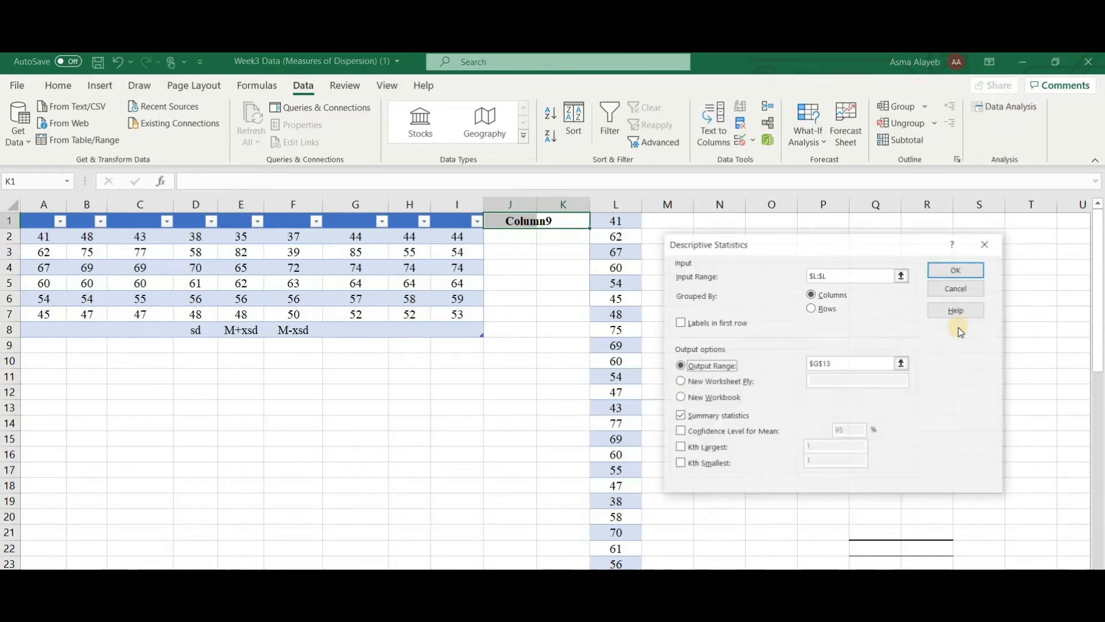
double_click(800, 274)
key("BackSpace")
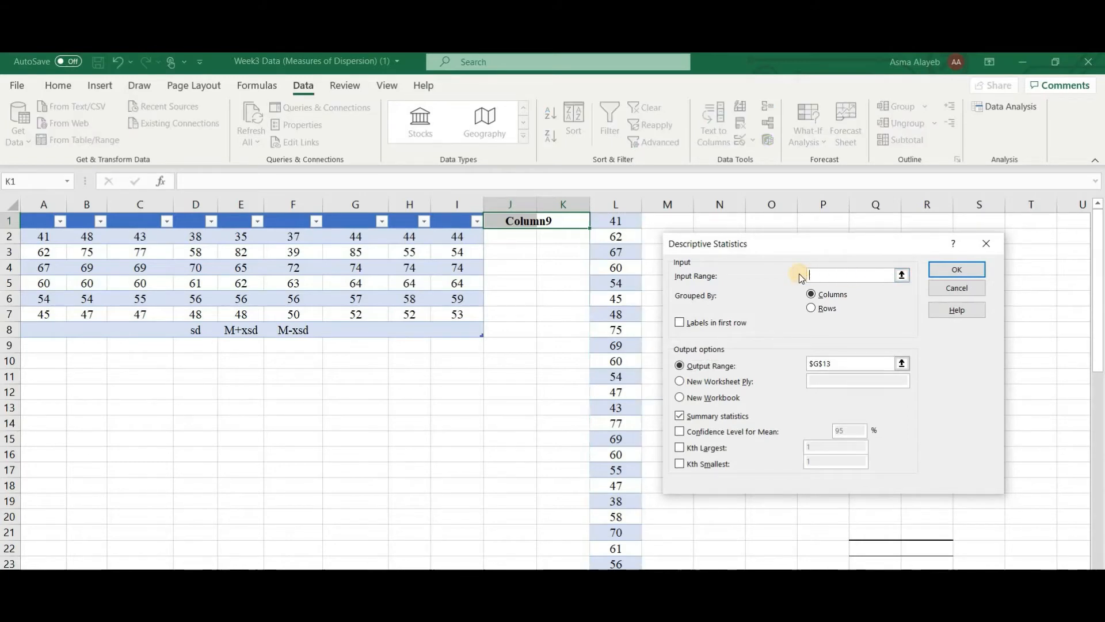
left_click(617, 199)
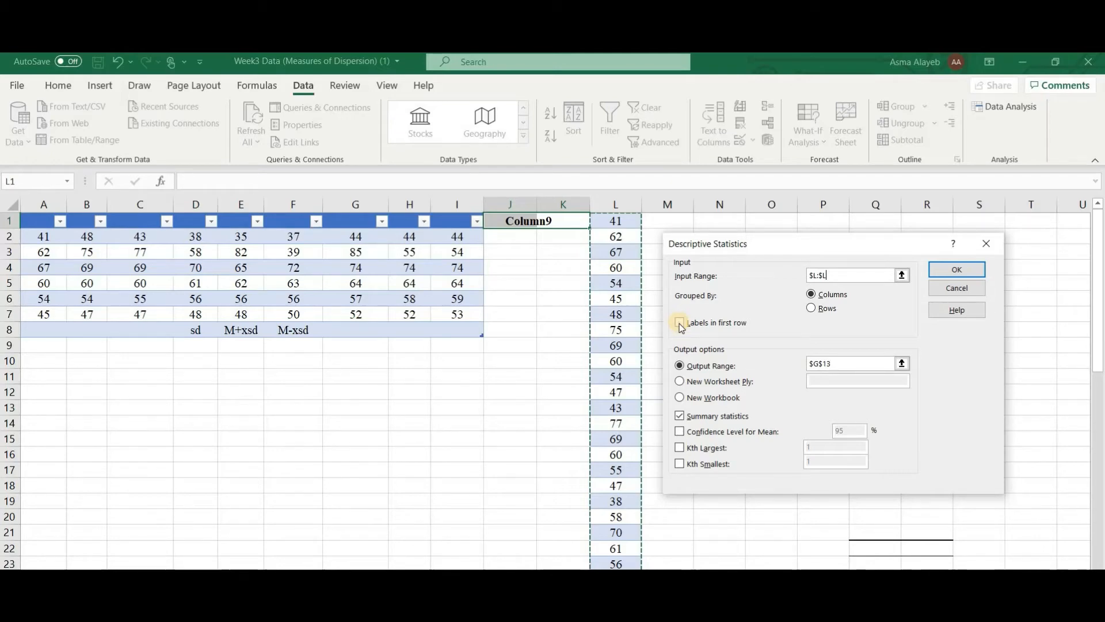
Output the summary statistics to cell $G$13 and widen column H to fit the full values.
left_click_drag(836, 364, 800, 364)
key("BackSpace")
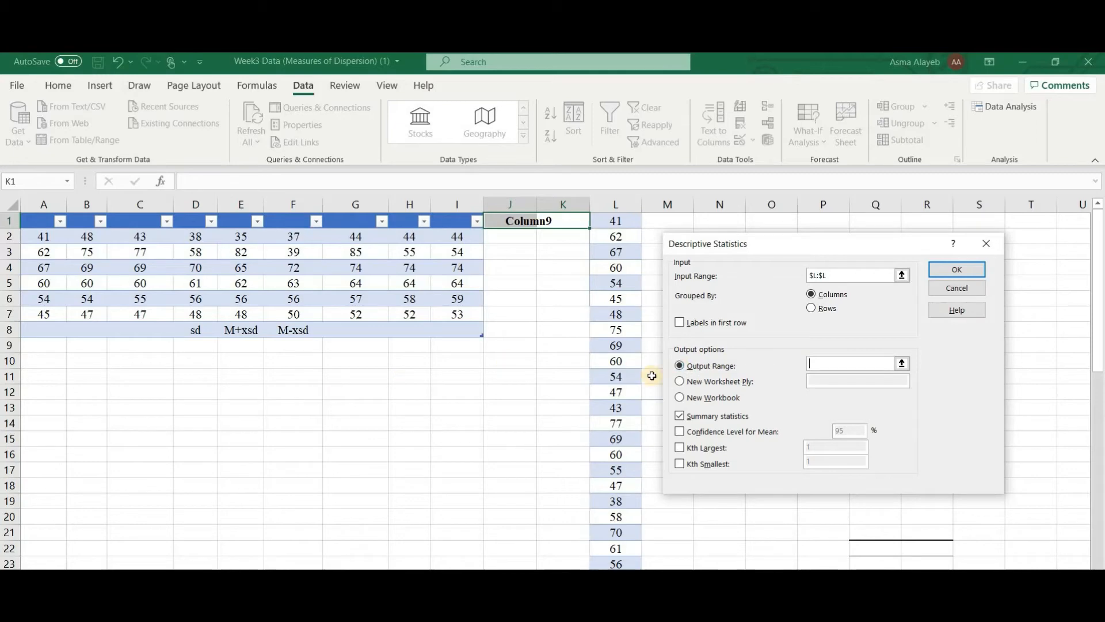
left_click(822, 361)
left_click(363, 406)
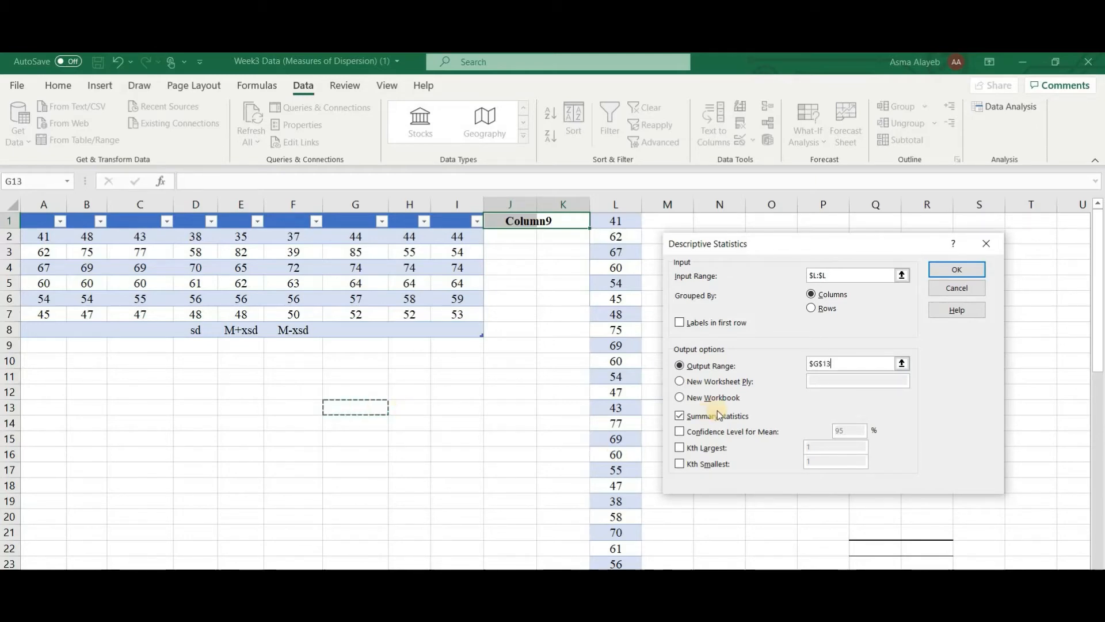
left_click(680, 417)
left_click(960, 268)
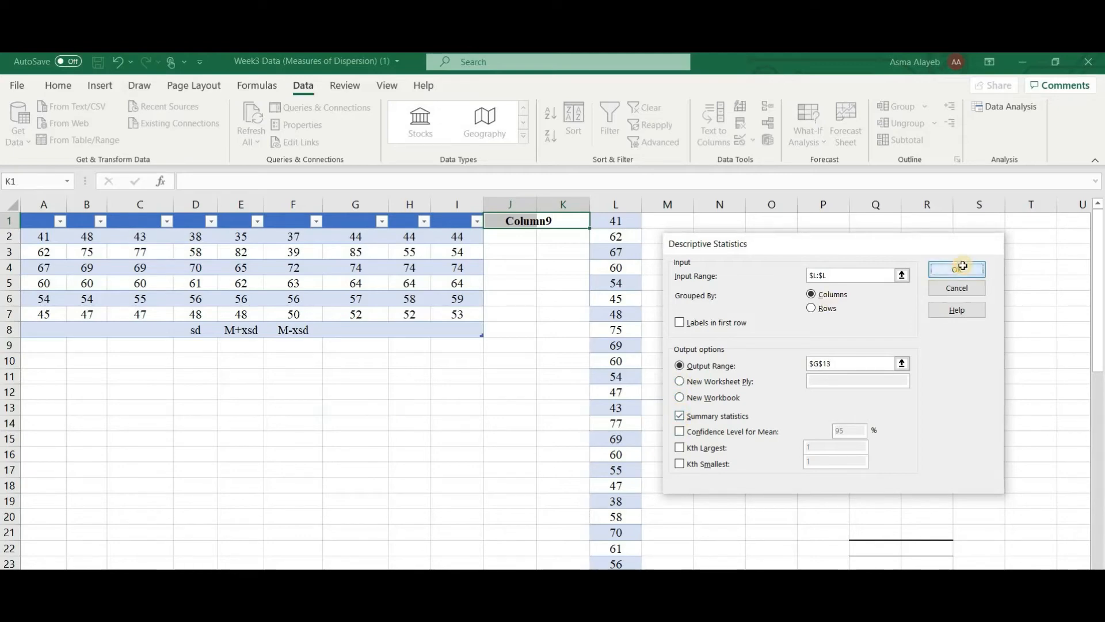
scroll(963, 265, "down", 2)
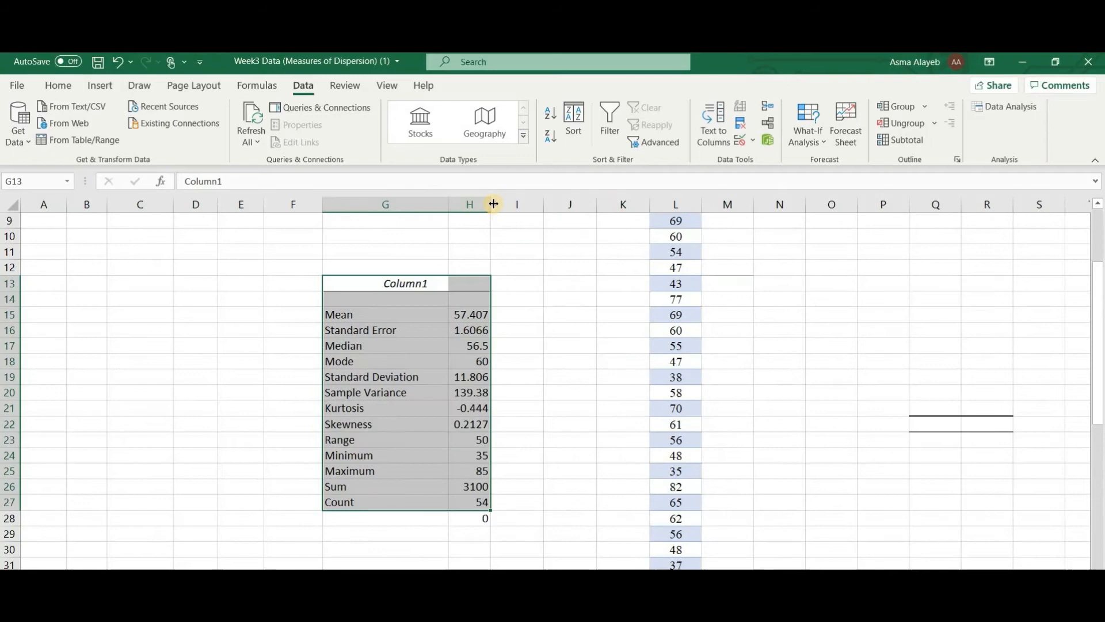
left_click_drag(493, 204, 566, 204)
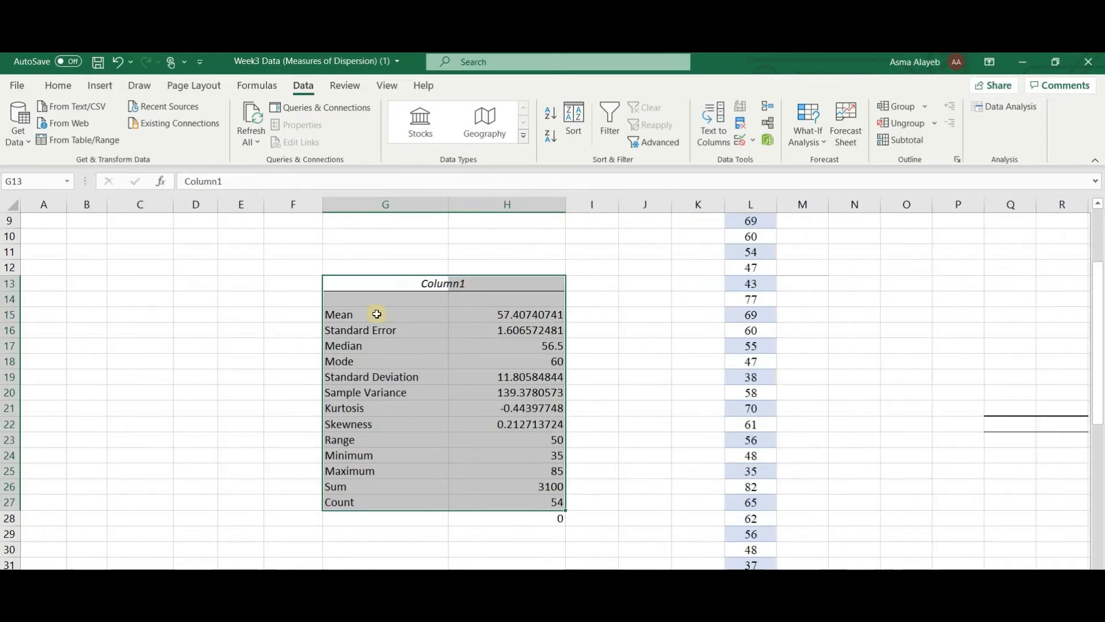
Examine the mean, median, mode, sample variance, skewness, range, minimum, maximum, sum and count in the summary statistics table.
left_click(501, 316)
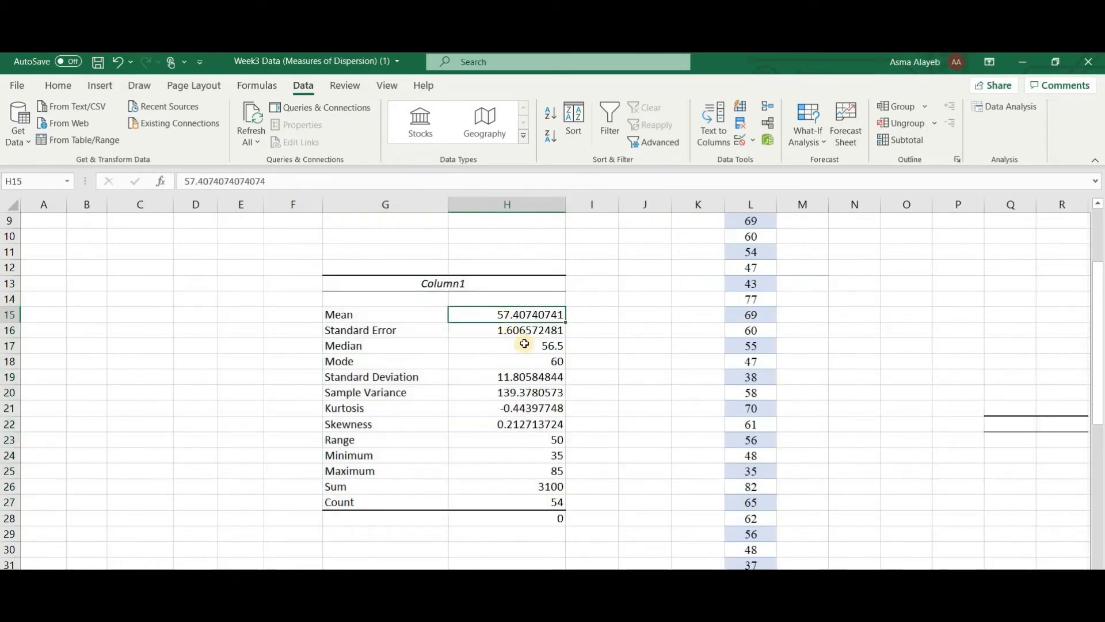
left_click(525, 346)
left_click(533, 360)
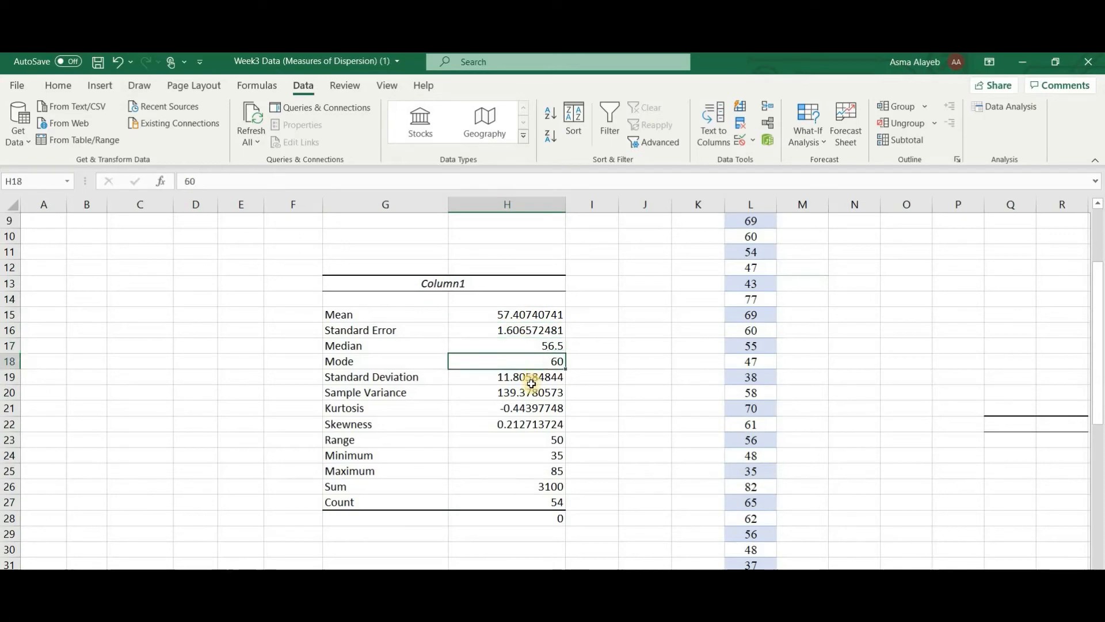
left_click(530, 391)
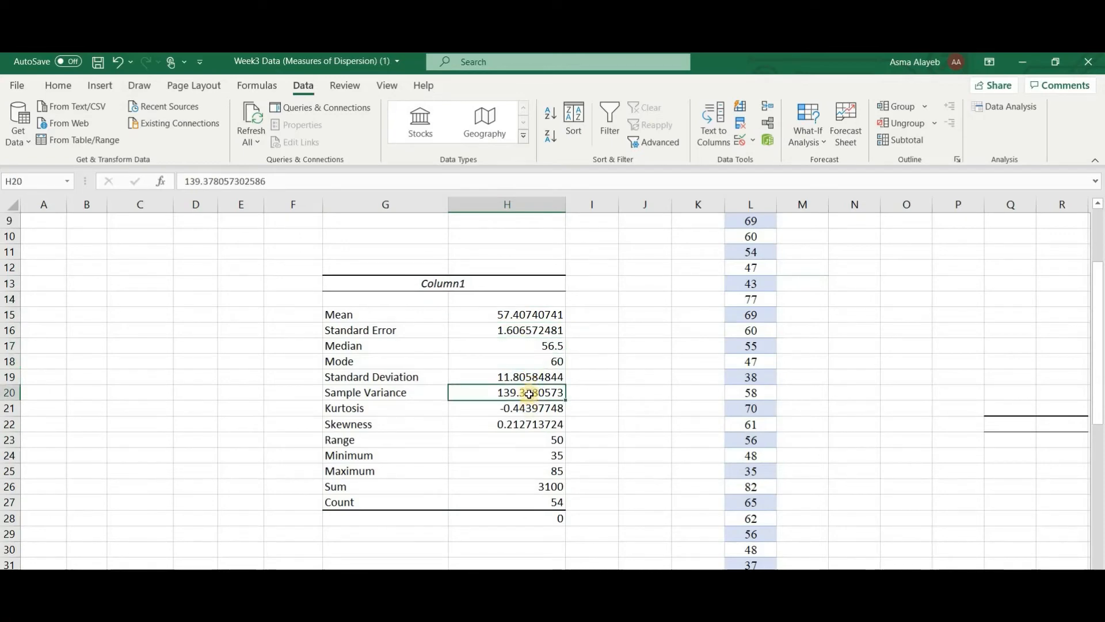
left_click(526, 426)
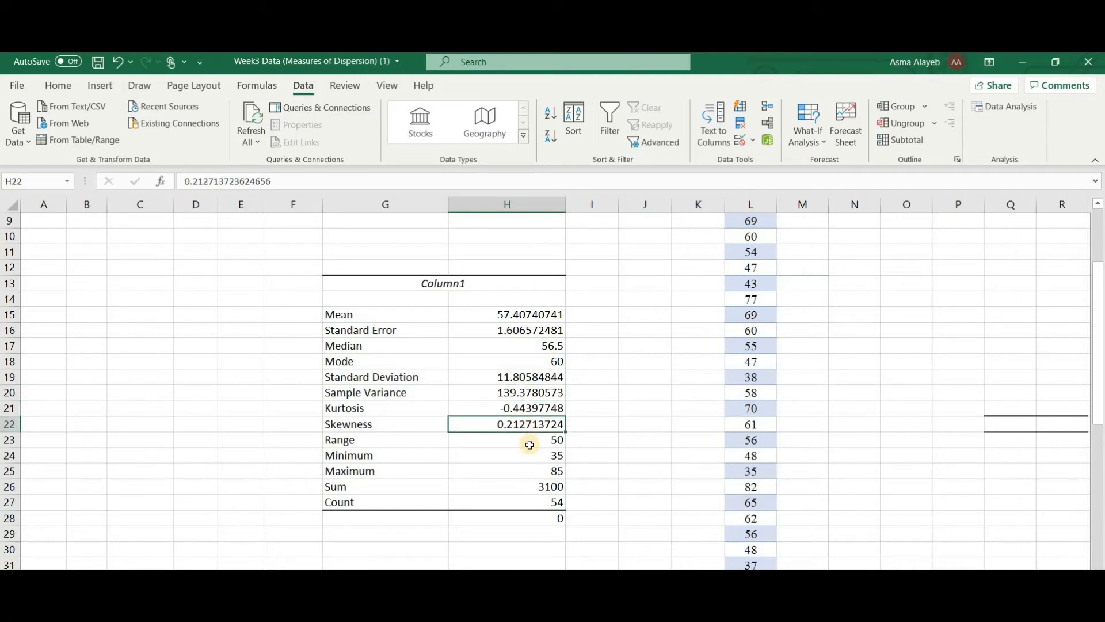
left_click(529, 444)
left_click(531, 458)
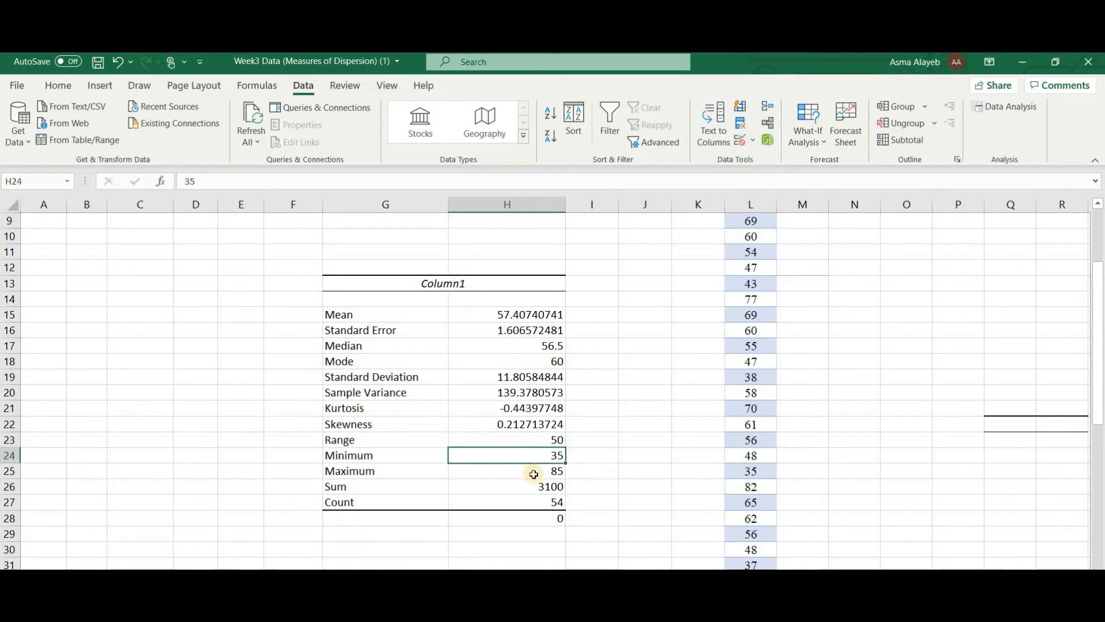
left_click(532, 473)
left_click(535, 492)
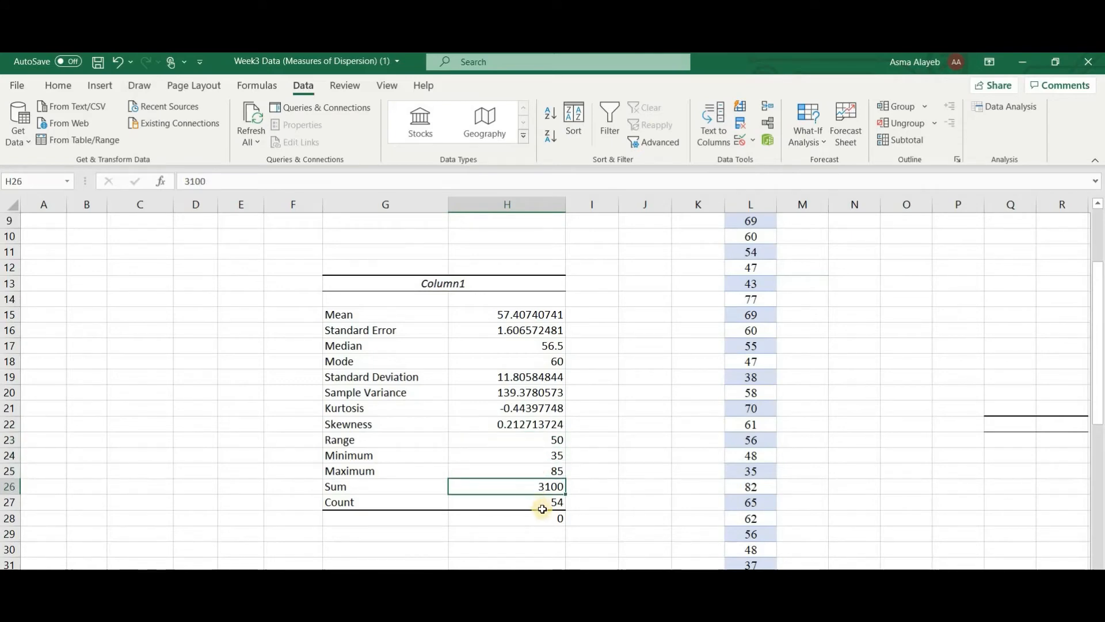
left_click(542, 507)
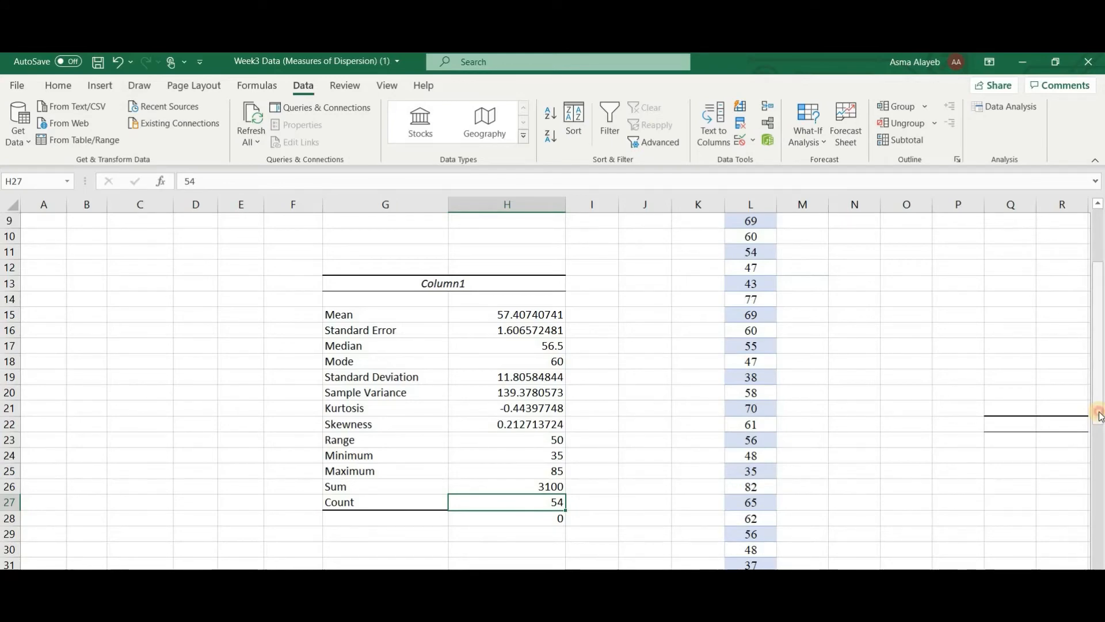
left_click_drag(1100, 416, 1093, 362)
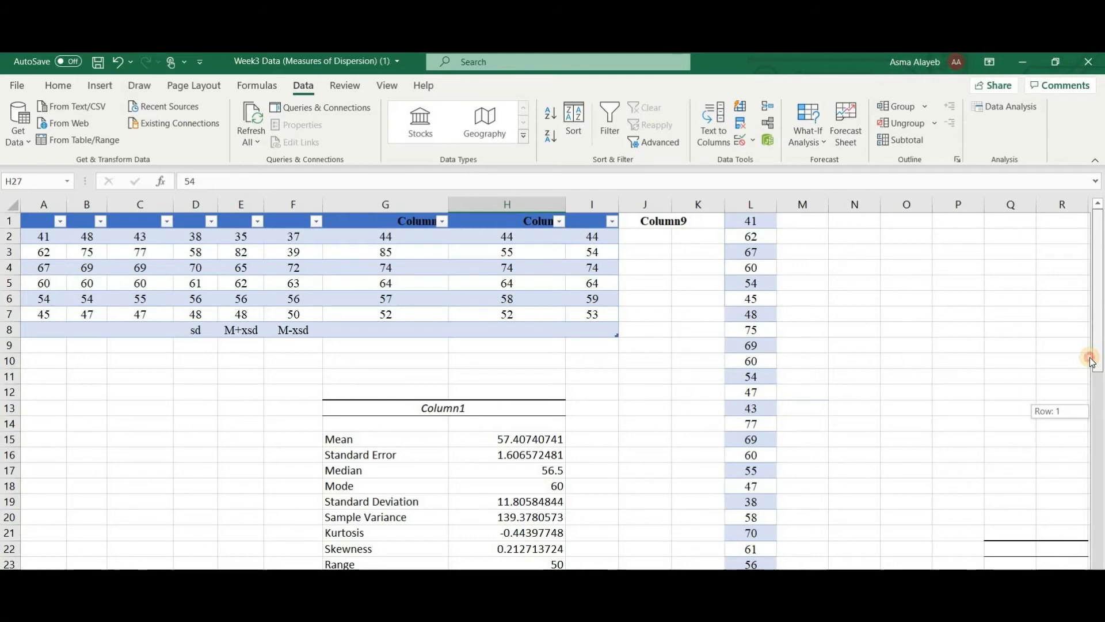
left_click_drag(1096, 323, 1095, 303)
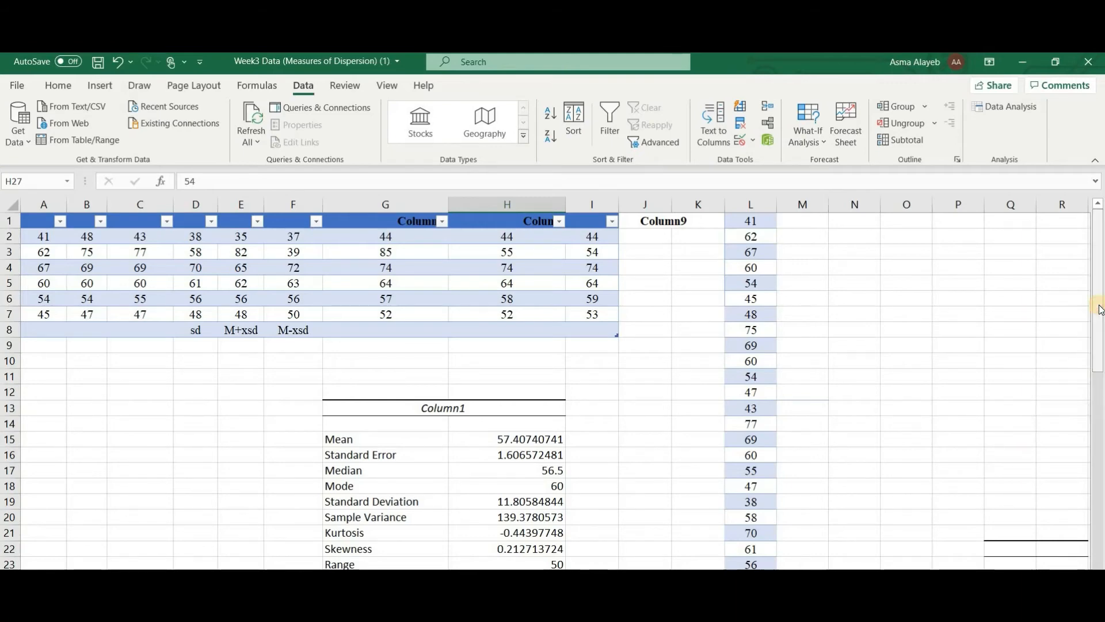
left_click(551, 486)
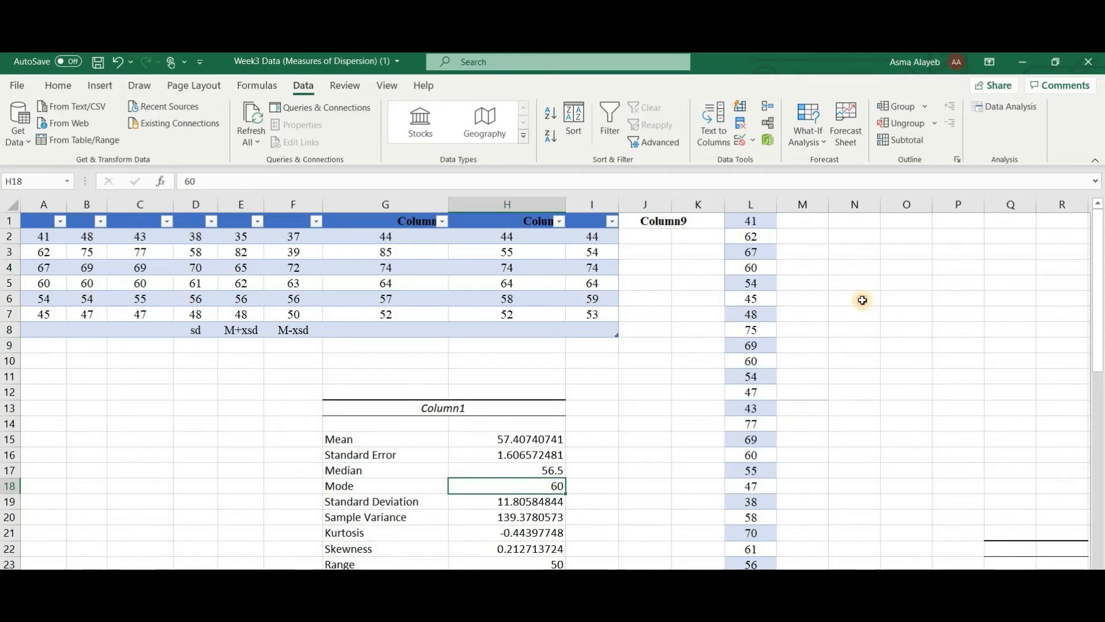
Enter =MODE.MULT(A2:I7) as an array formula across N6:N19 to list every mode of the data.
left_click_drag(865, 301, 867, 505)
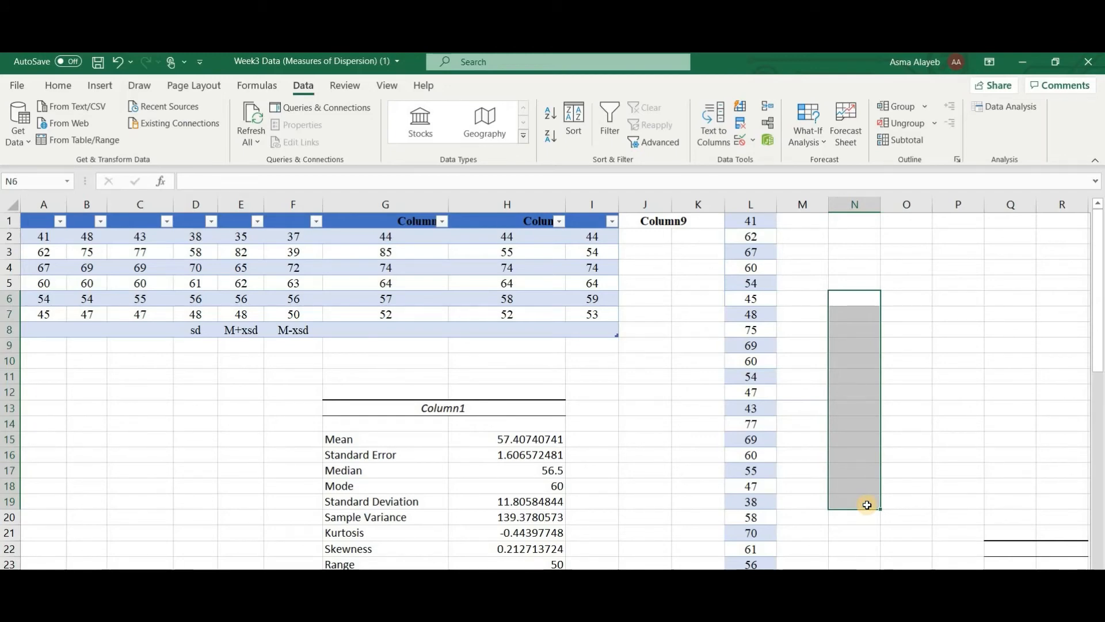
type("=")
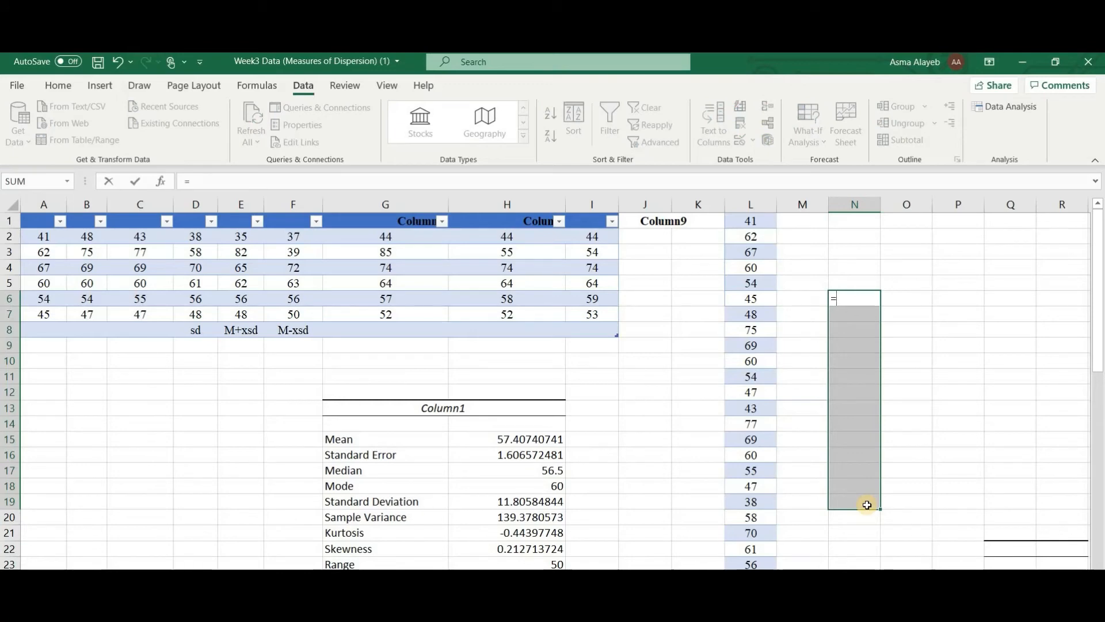
type("mod")
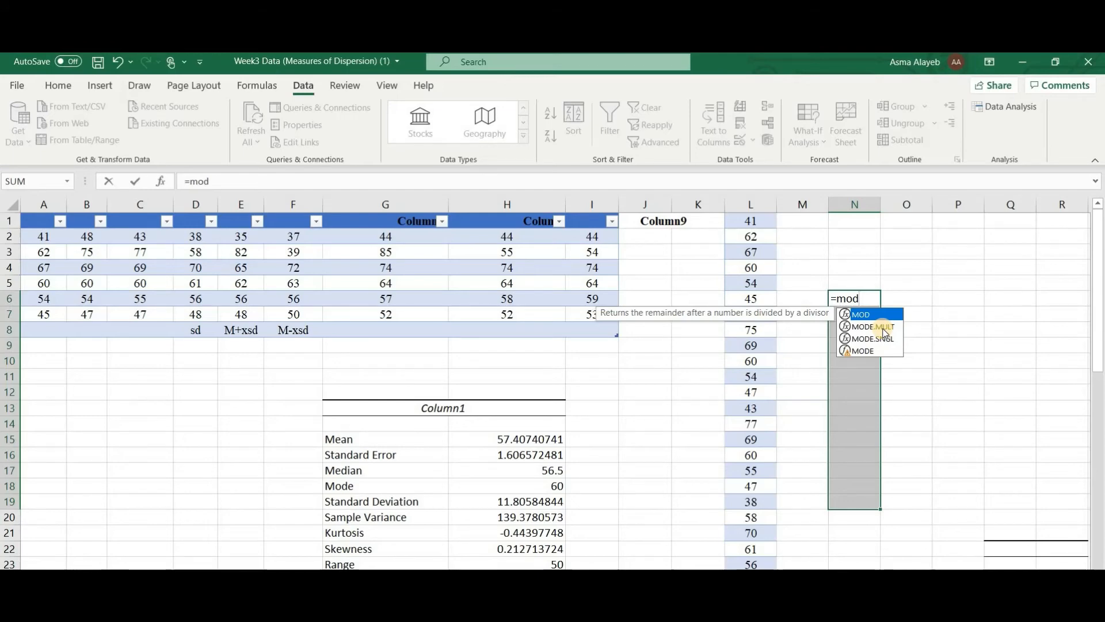
double_click(885, 333)
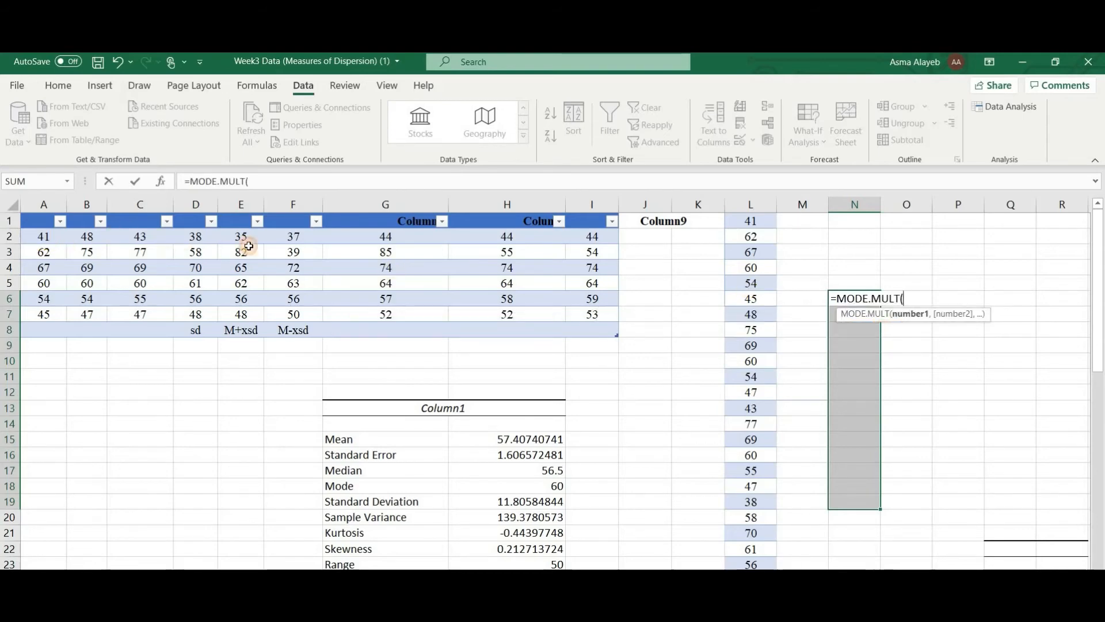
left_click_drag(42, 236, 593, 308)
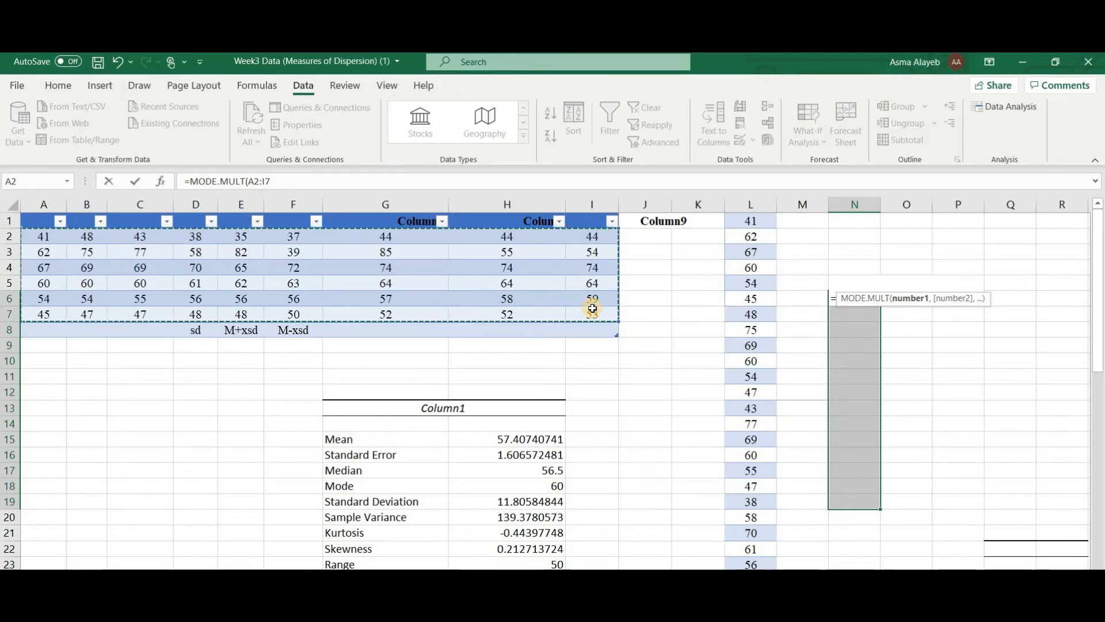
key("Return")
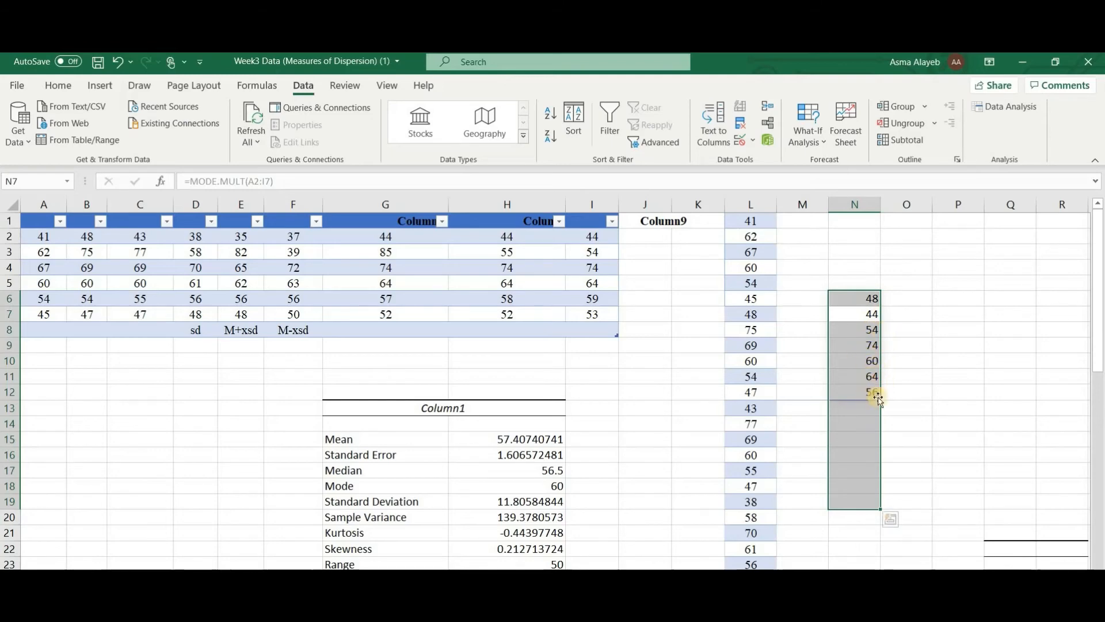
Enter =COUNTIF($A$2:$I$7,N6) in O6 and fill it down to O12 to count how often each mode occurs.
left_click(912, 301)
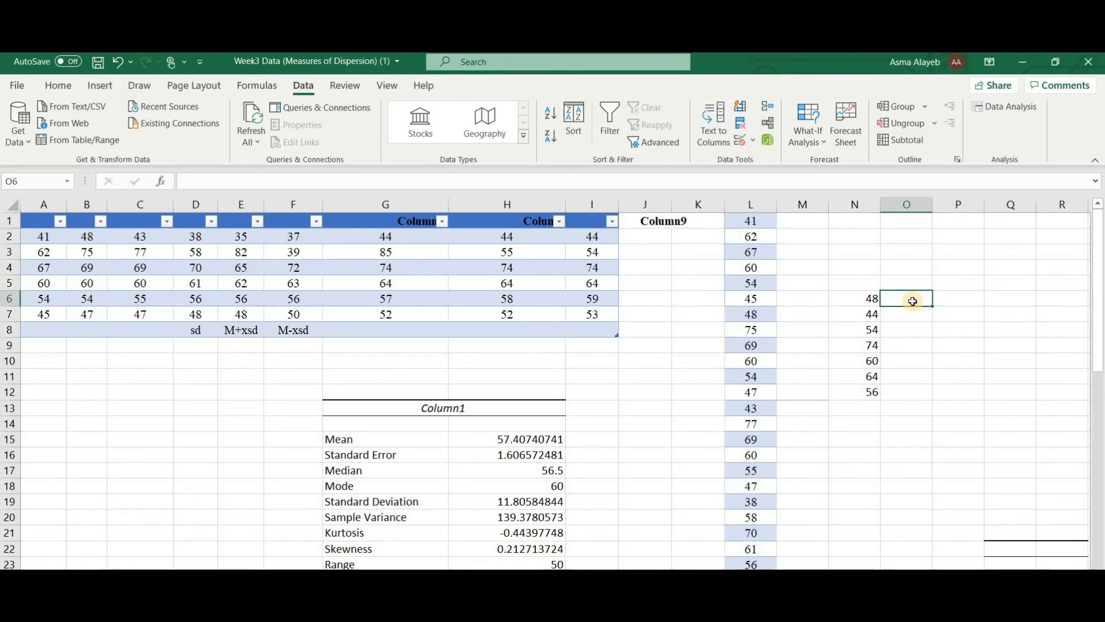
type("=")
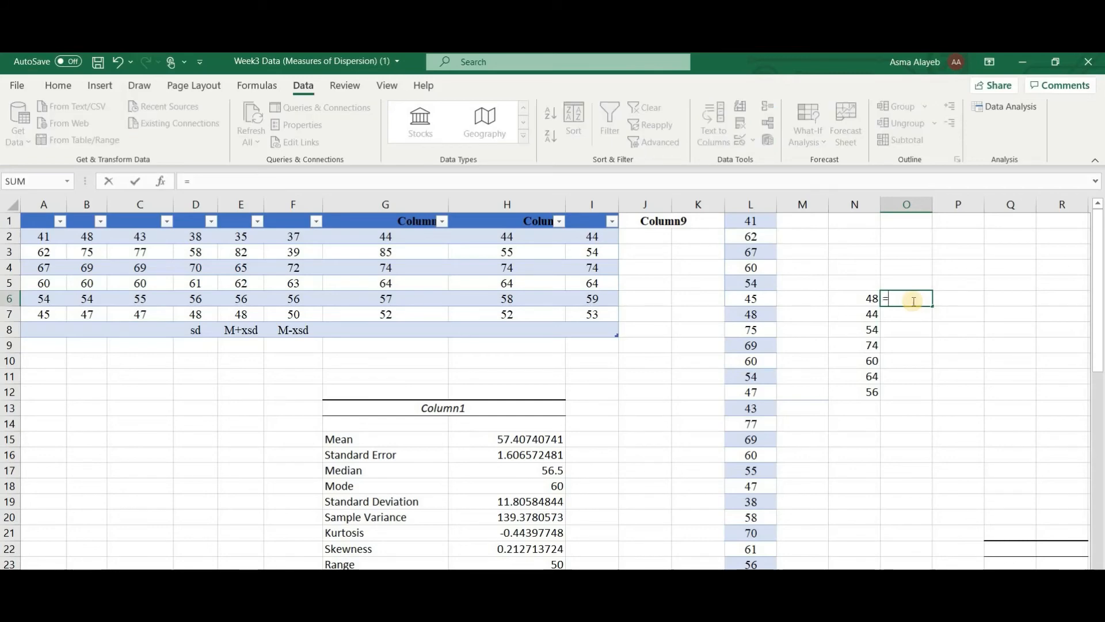
type("count")
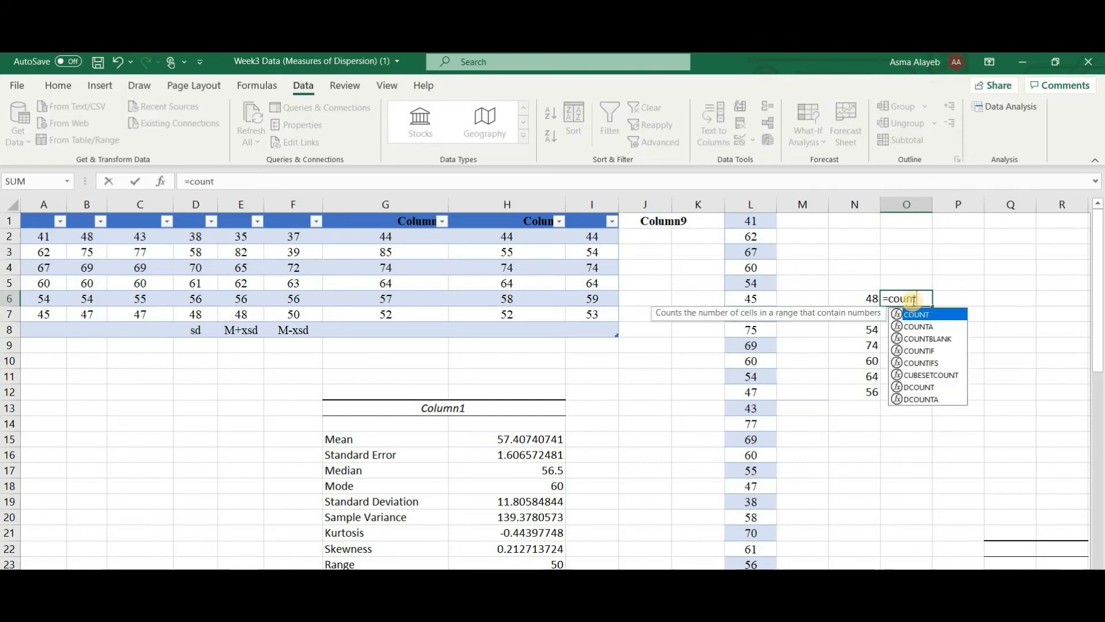
double_click(933, 353)
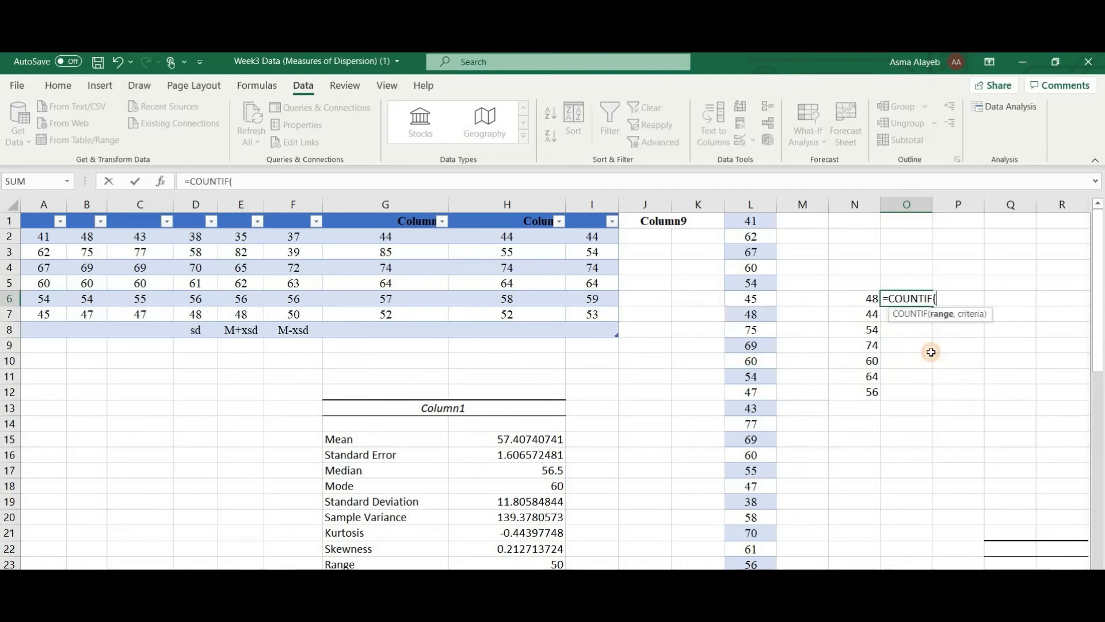
left_click_drag(33, 236, 589, 316)
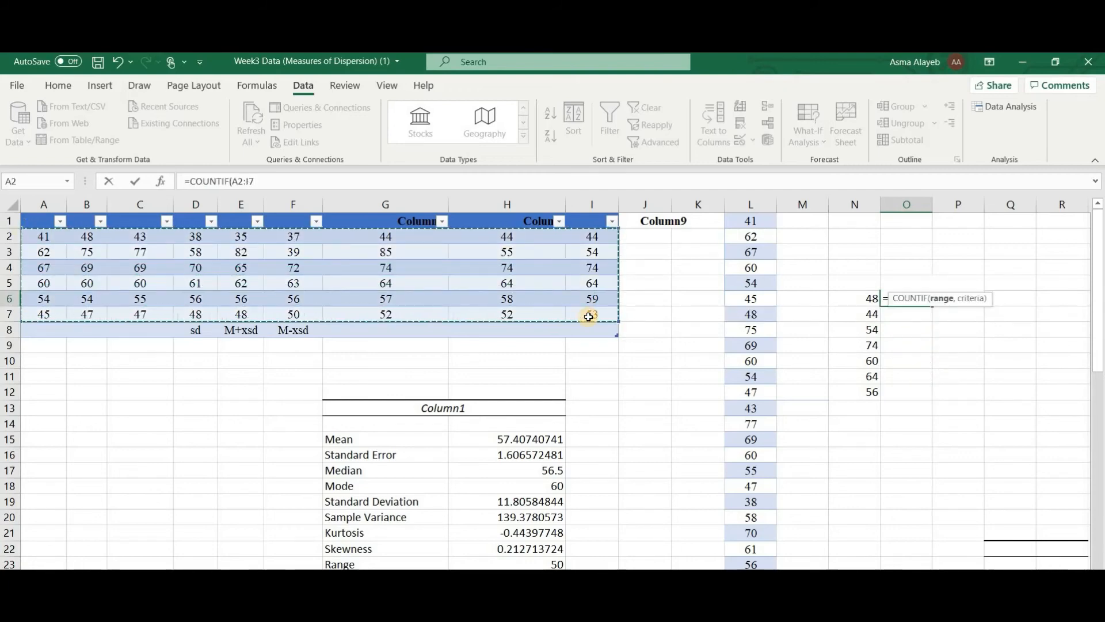
key("F4")
type(",")
left_click(859, 298)
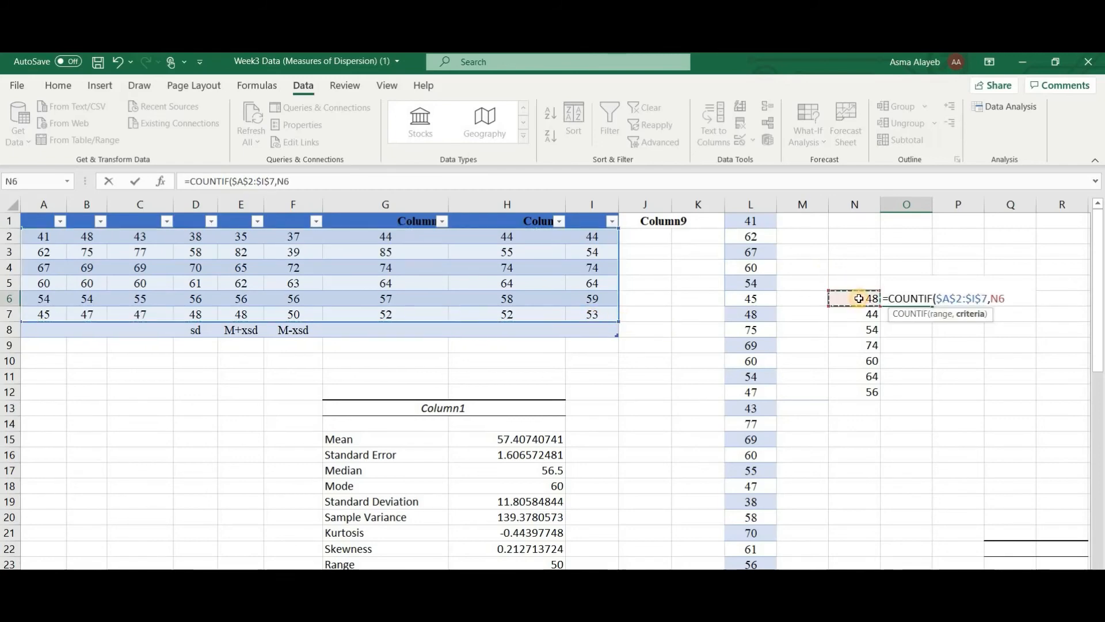
key("Return")
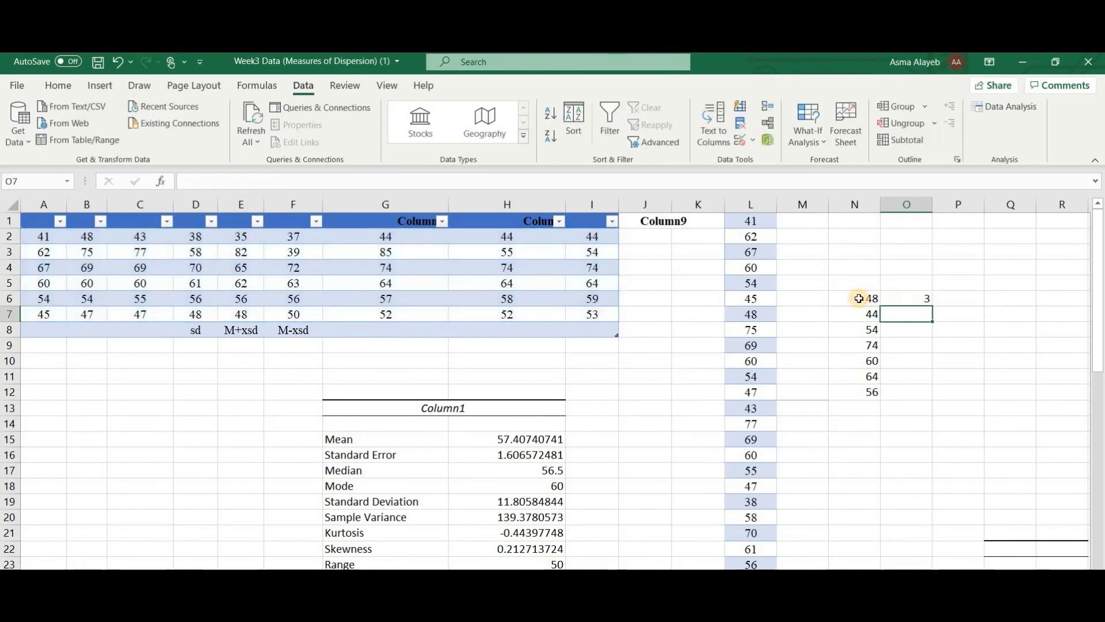
left_click(929, 300)
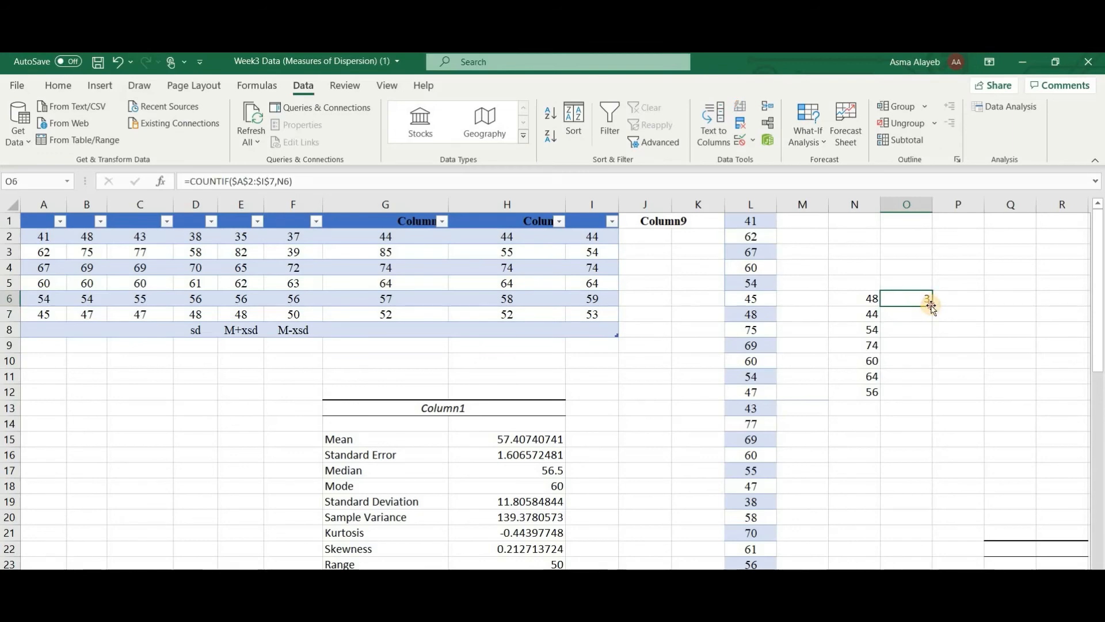
double_click(931, 305)
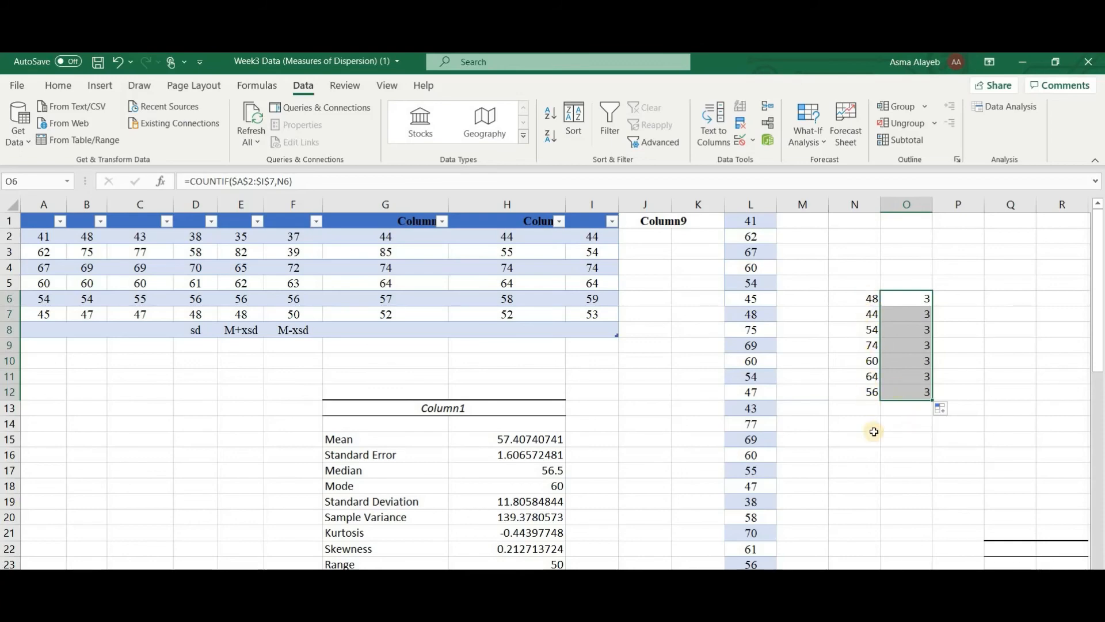
Fill the Mode value in H18 and the matching 60 in the modes list (N10) with yellow.
left_click(555, 487)
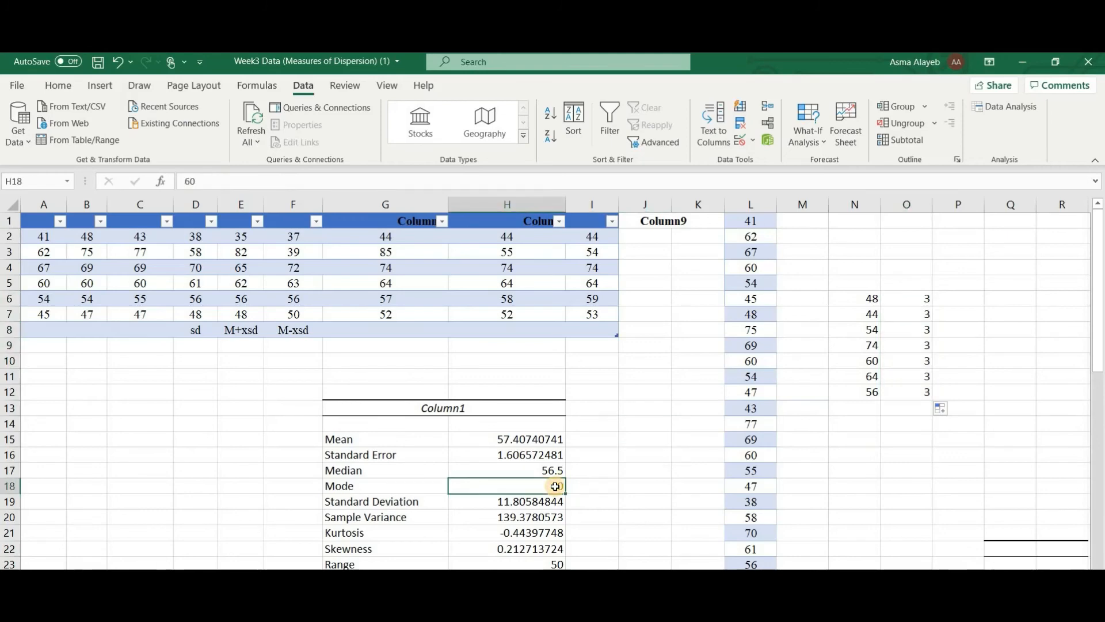
left_click(58, 85)
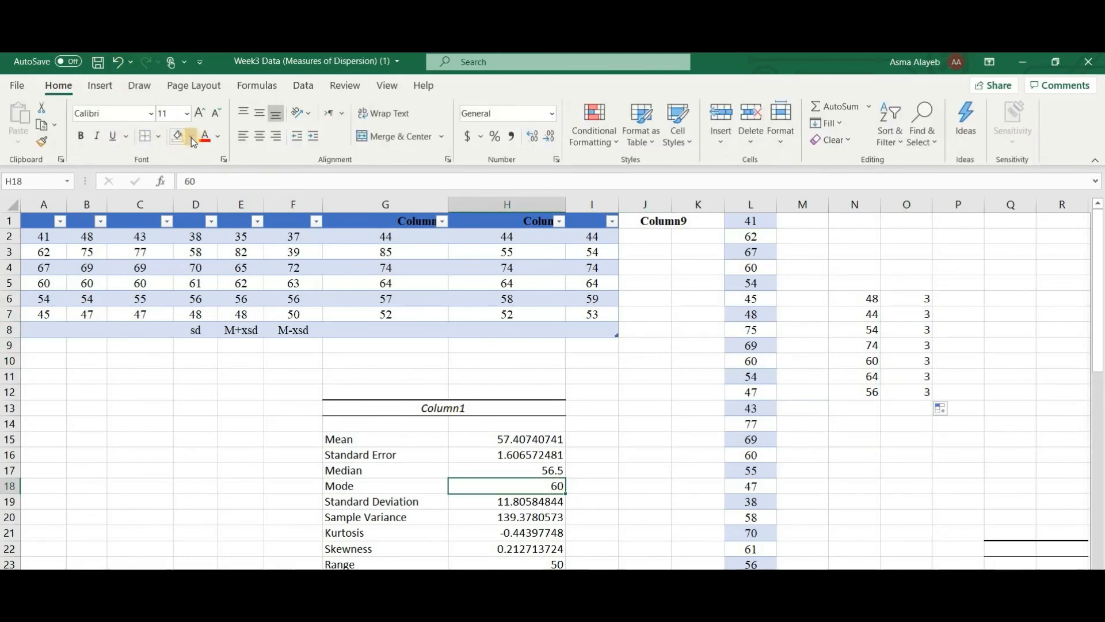
left_click(190, 136)
left_click(209, 270)
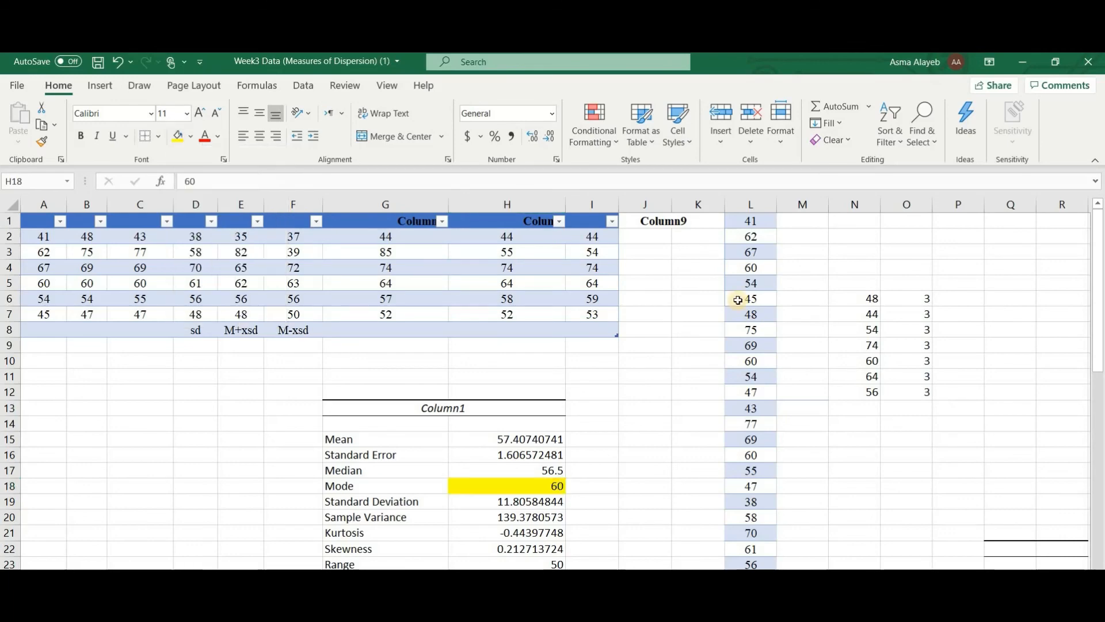
left_click(871, 364)
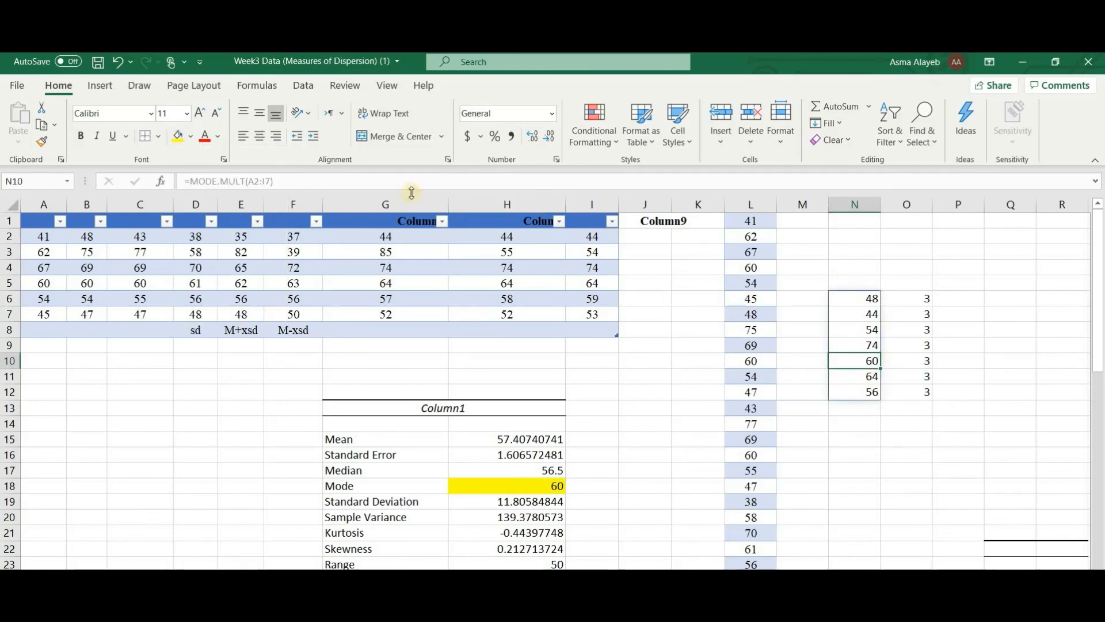
left_click(177, 137)
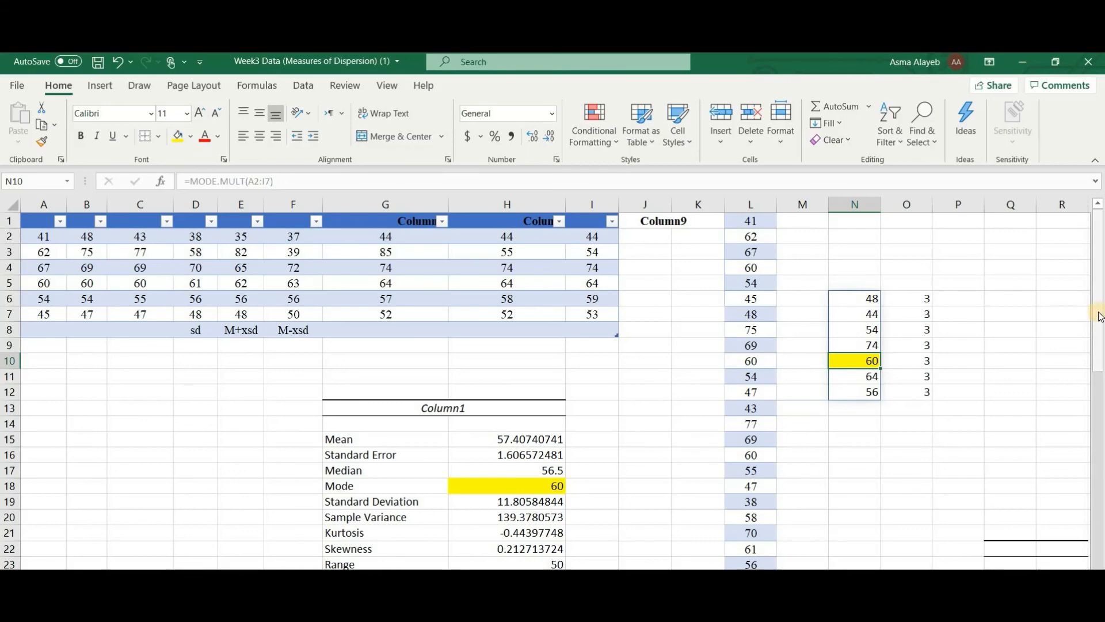
left_click_drag(1100, 317, 1100, 364)
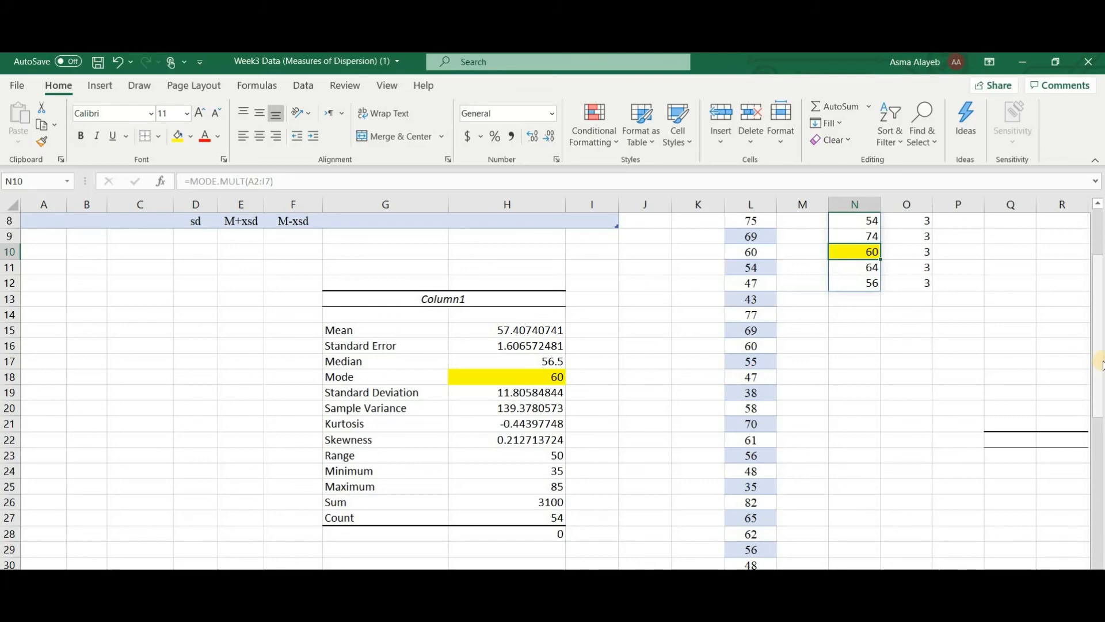
scroll(539, 529, "up", 2)
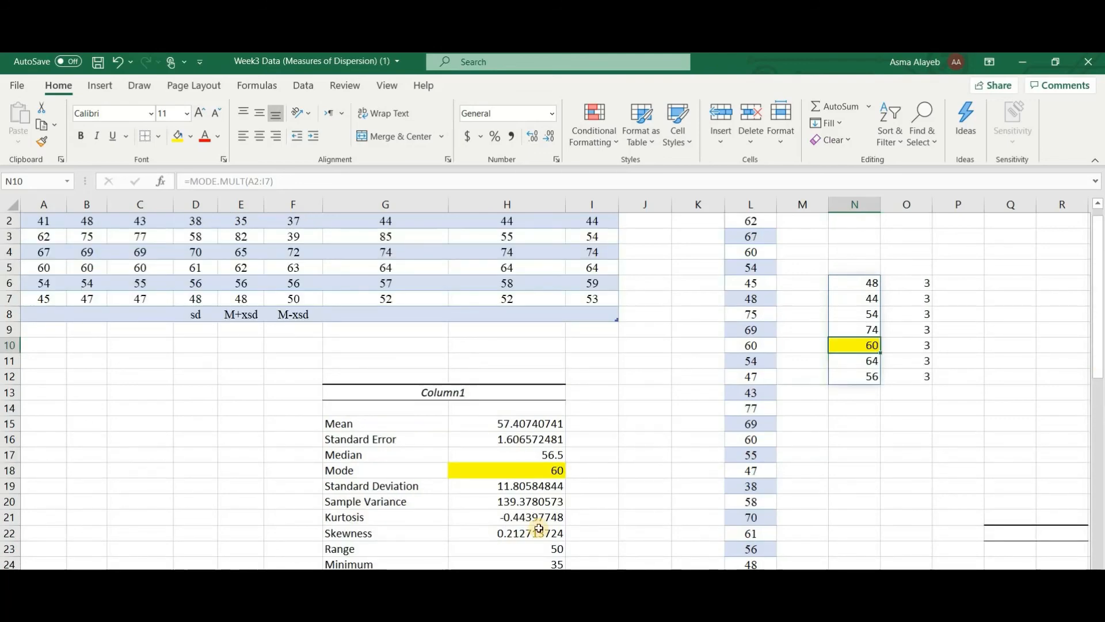